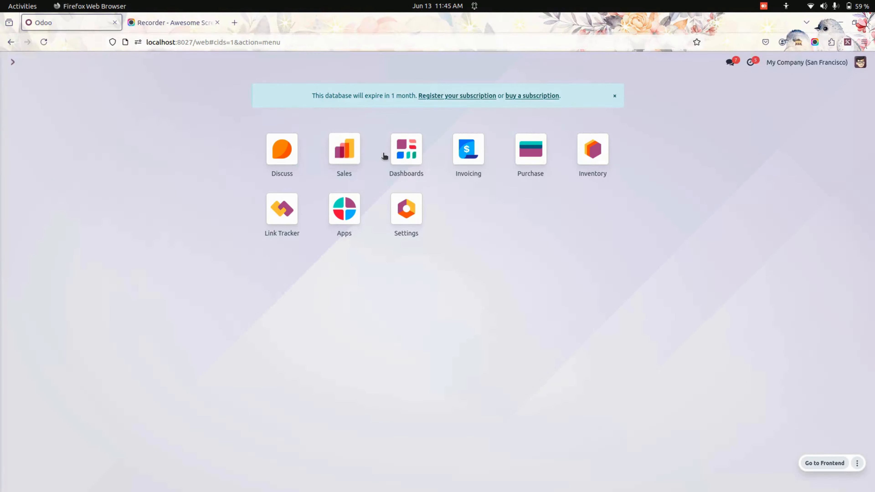
Step: Create a new quotation in Sales and select the existing customer for it
left_click(347, 160)
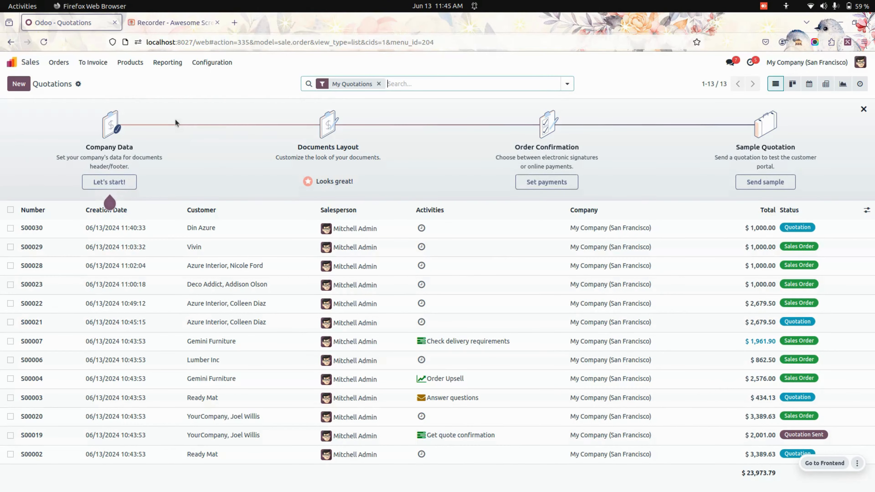
left_click(19, 84)
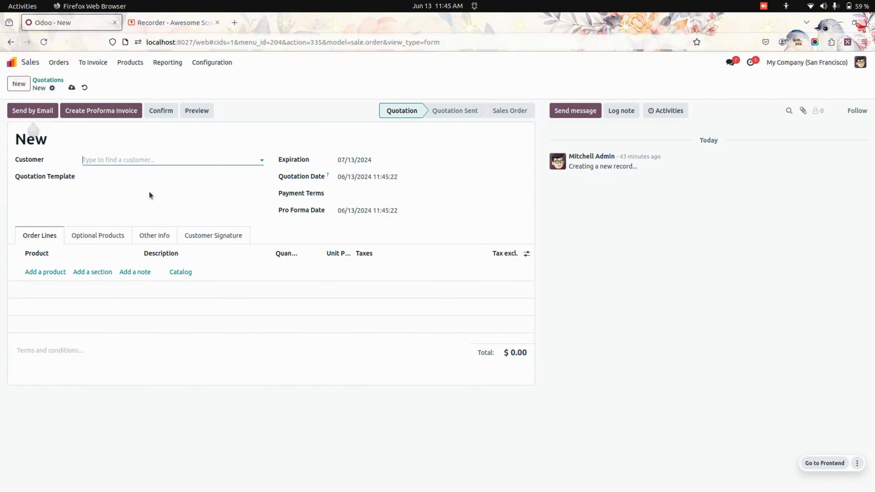
left_click(124, 160)
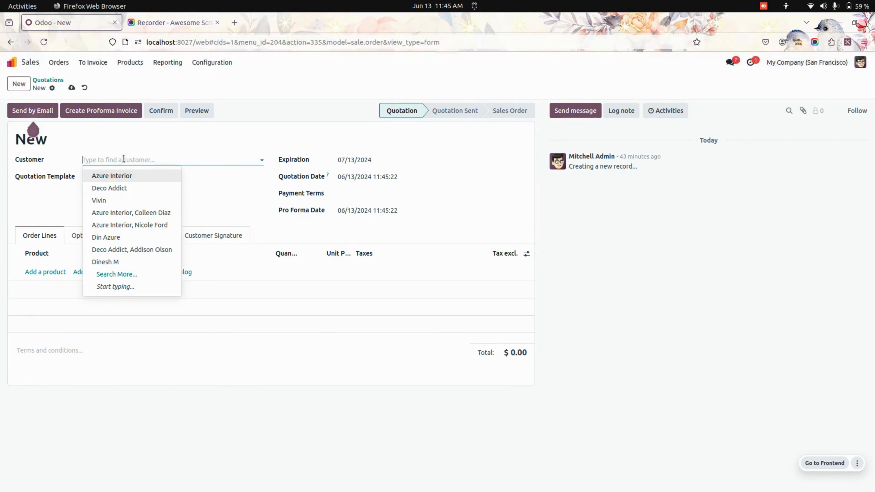
left_click(240, 194)
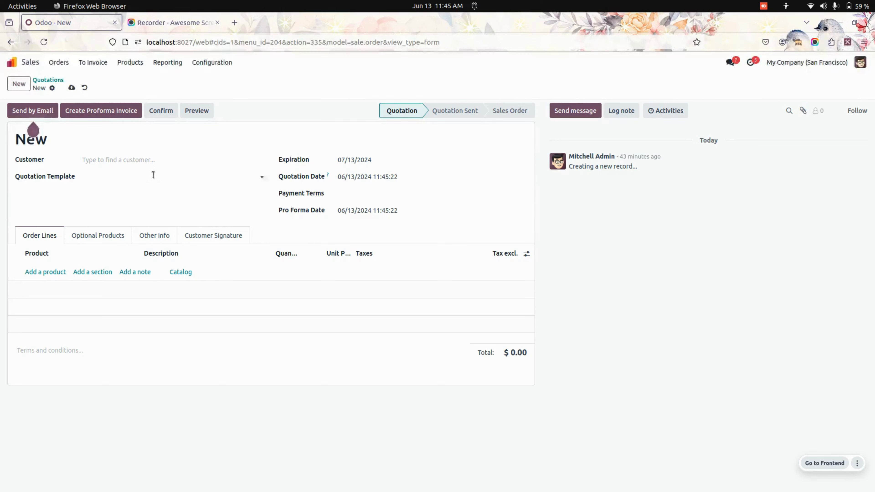
left_click(132, 162)
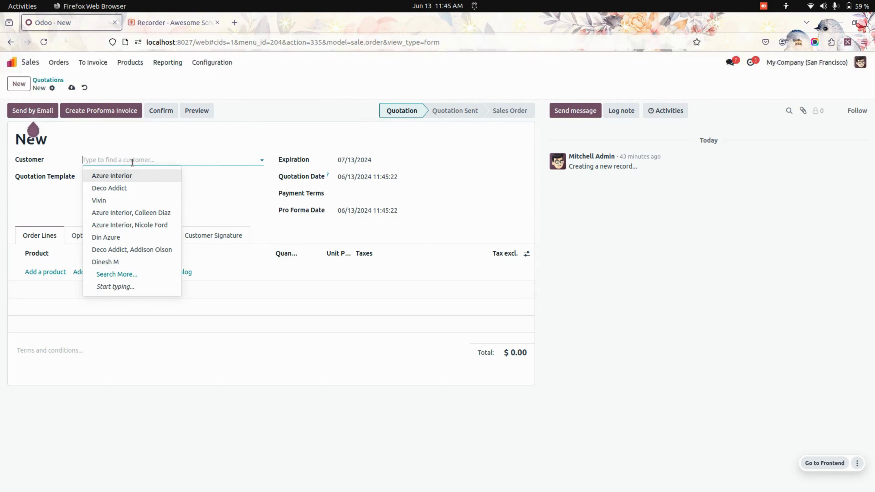
left_click(155, 262)
Step: Add the product [FURN_6666] Acoustic Bloc Screens to the quotation's order lines
left_click(52, 272)
left_click(52, 271)
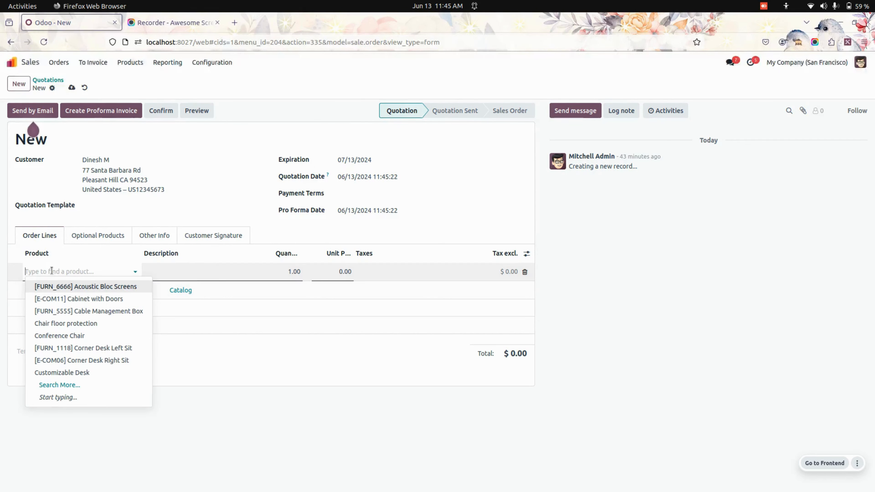
left_click(64, 285)
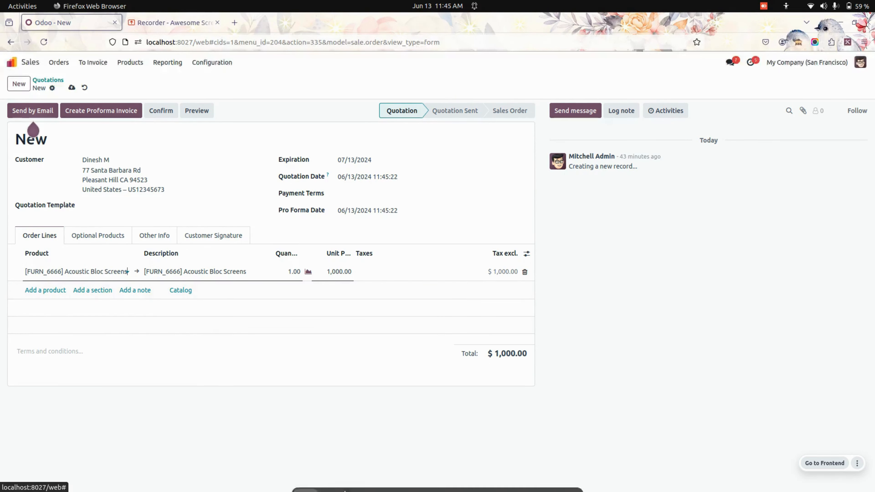
left_click(332, 475)
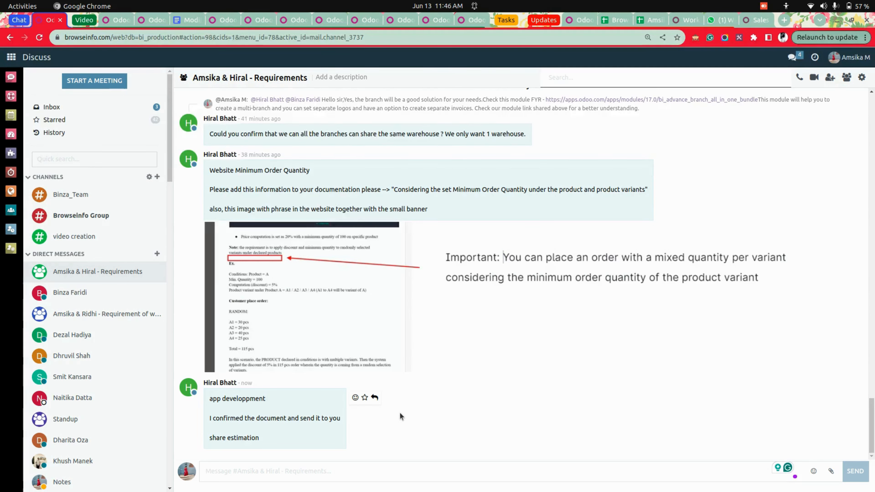
scroll(400, 412, "up", 4)
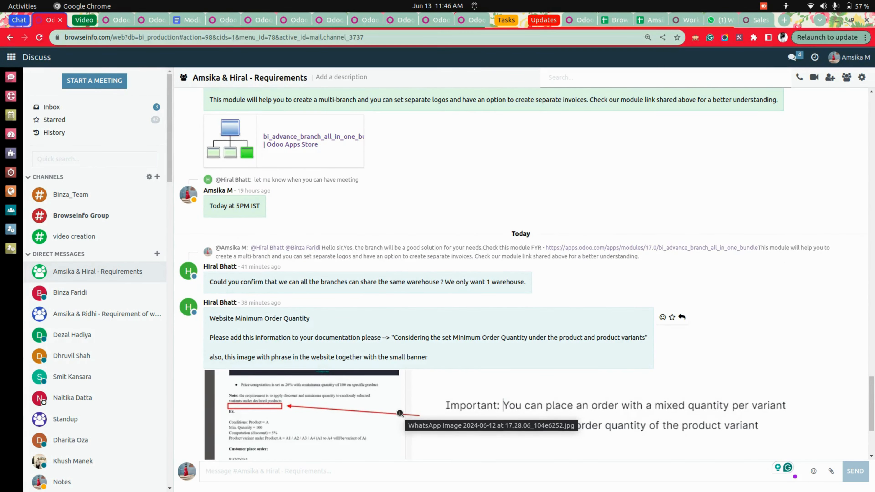
scroll(400, 413, "down", 4)
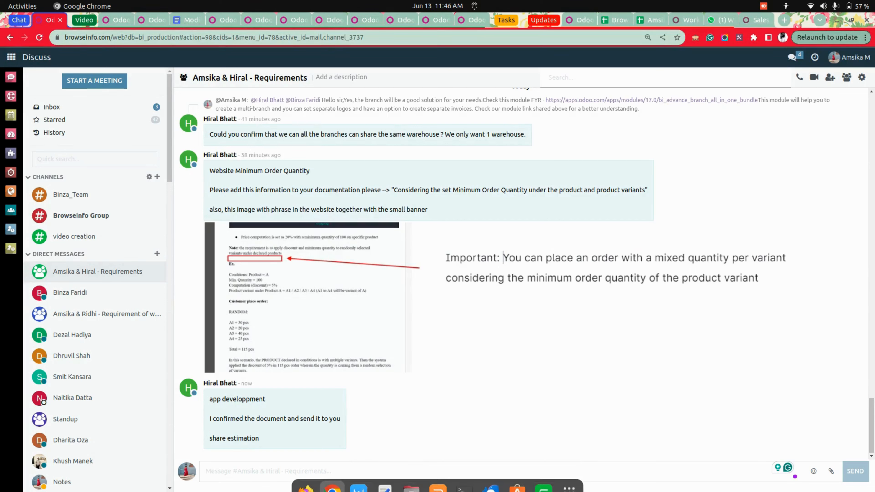
left_click(113, 112)
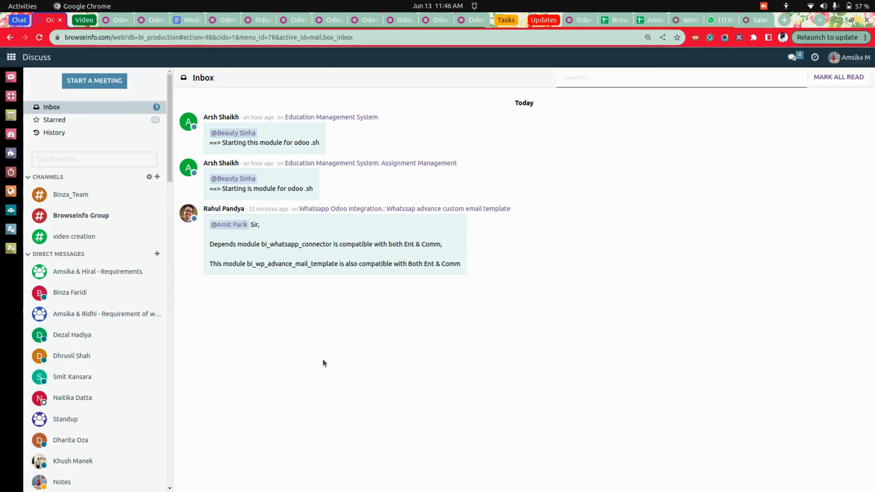
mouse_move(299, 484)
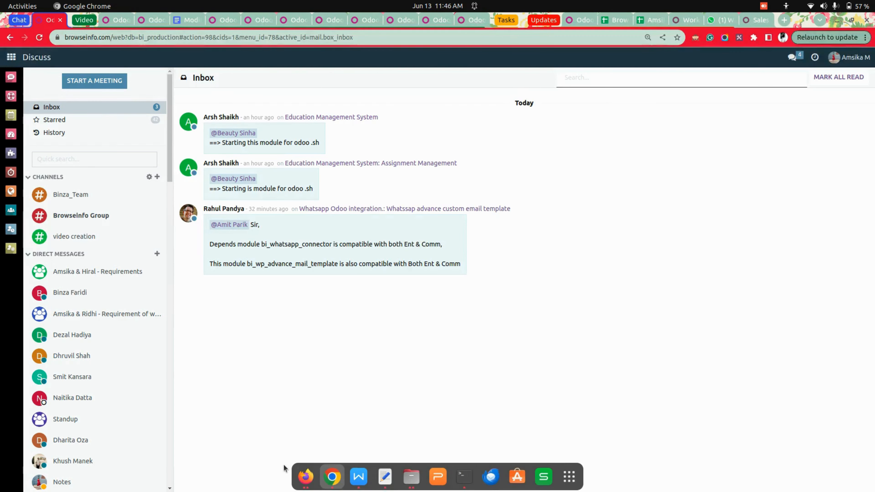
left_click(302, 485)
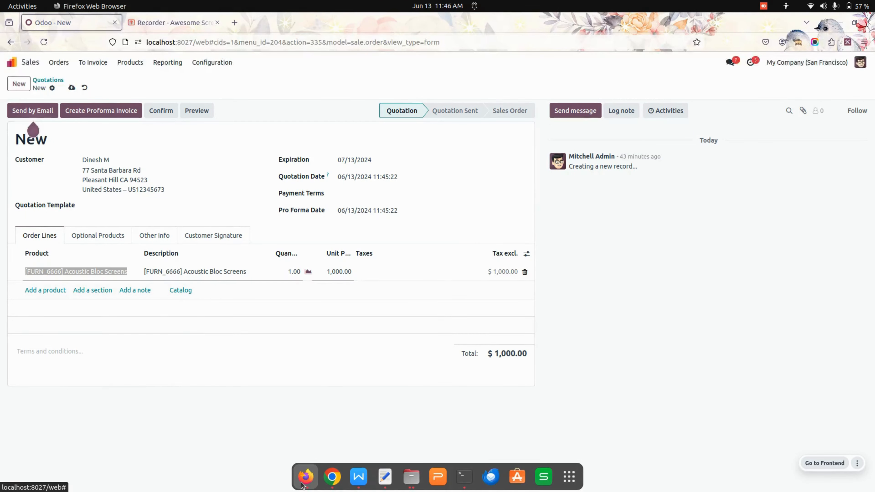
left_click(303, 485)
left_click(303, 486)
left_click(351, 391)
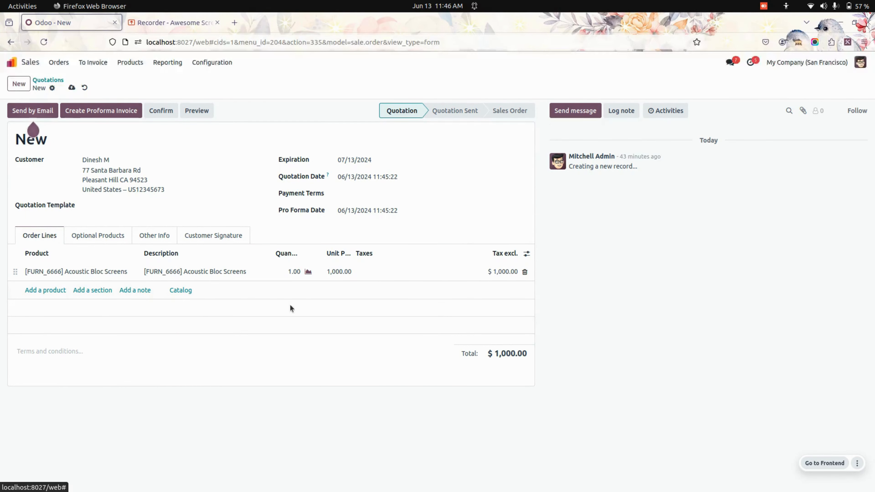
Step: Fill in the customer signature details with the signer's name and the signing date 06/13/2024 11:00:00
left_click(214, 235)
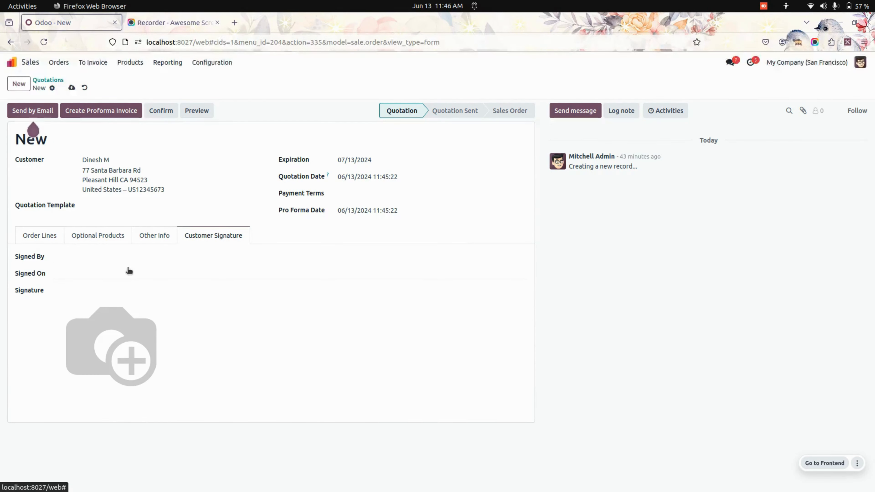
type("Bar")
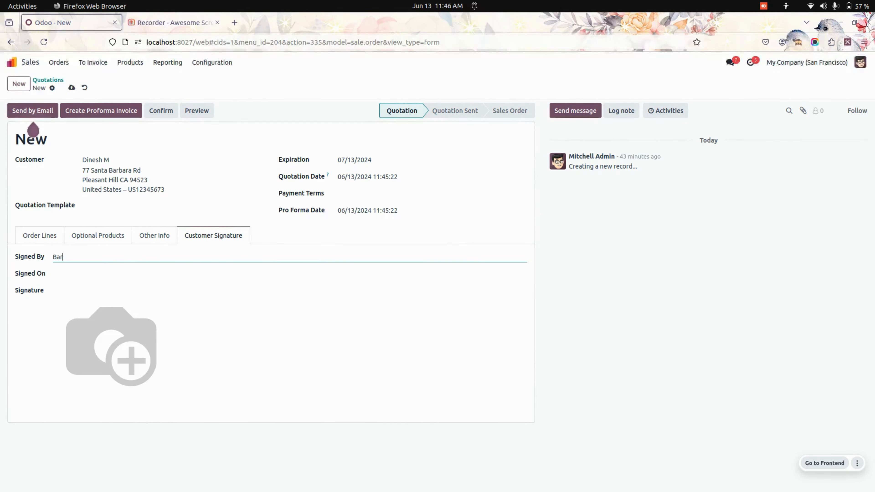
type("ley")
left_click(92, 279)
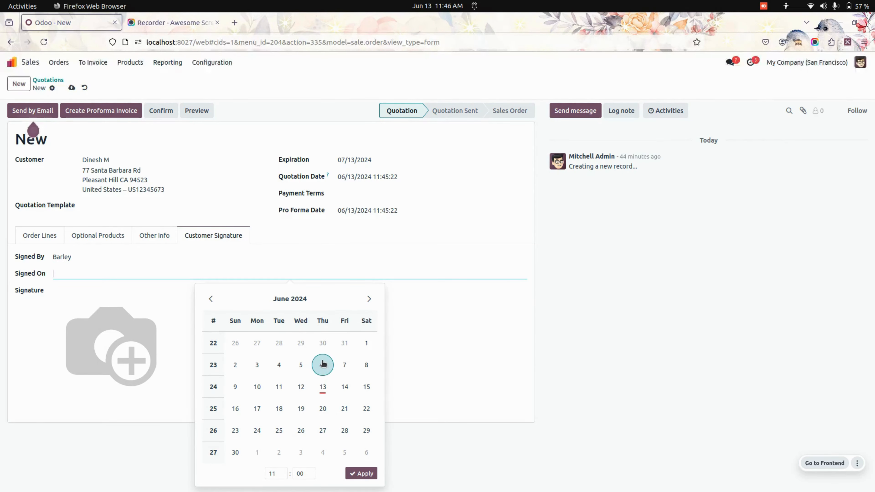
left_click(322, 386)
left_click(115, 324)
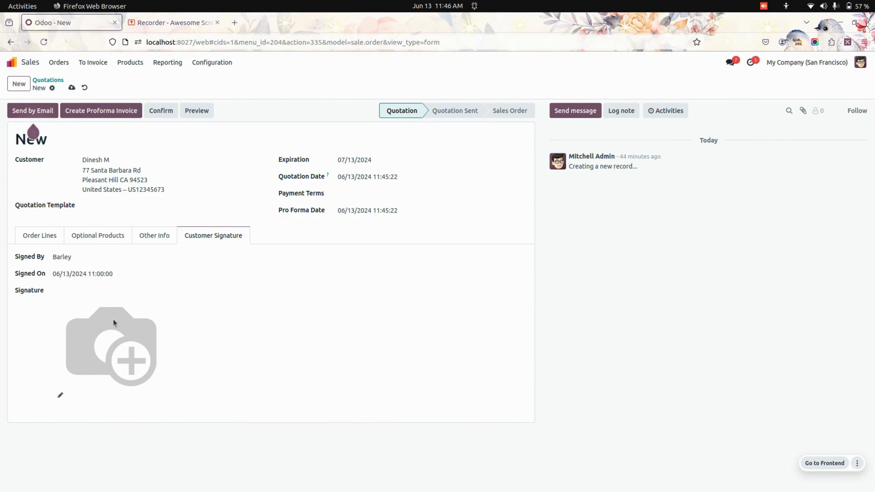
Step: Upload Picture1.png as the customer's signature image and save the quotation
left_click(64, 395)
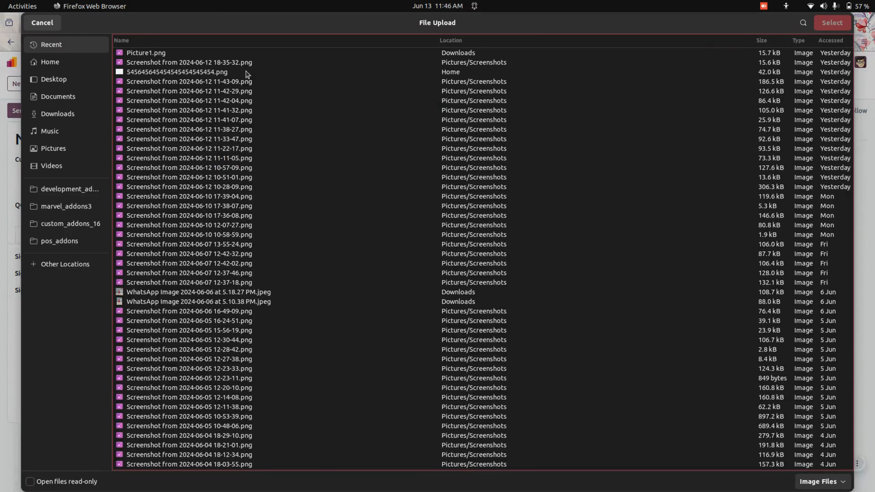
double_click(178, 52)
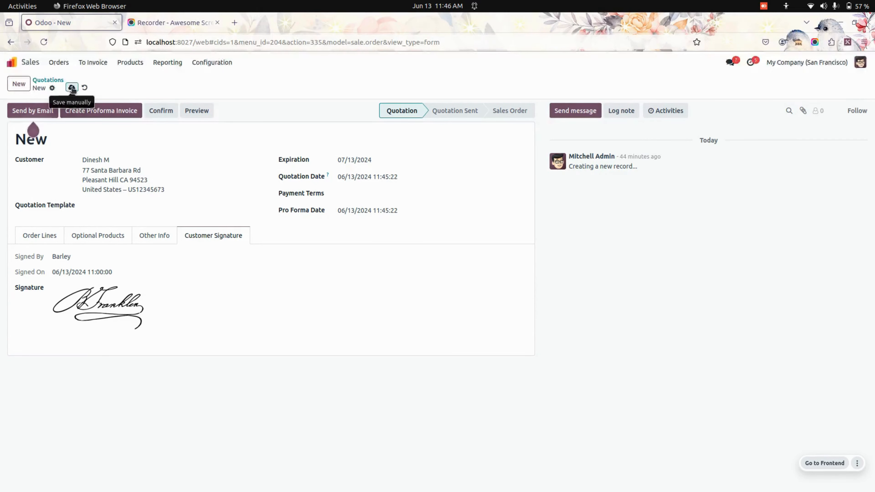
left_click(72, 88)
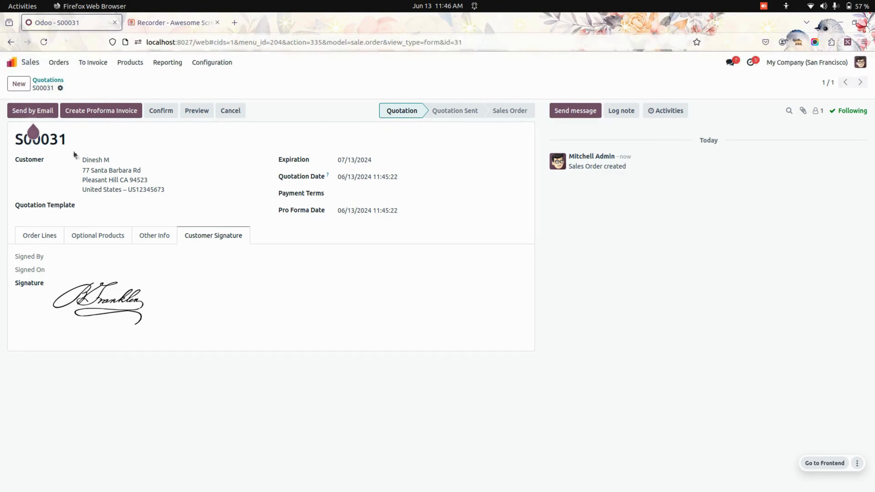
Step: Check the saved quotation's customer signature and order lines, and create a proforma invoice from it
mouse_move(132, 287)
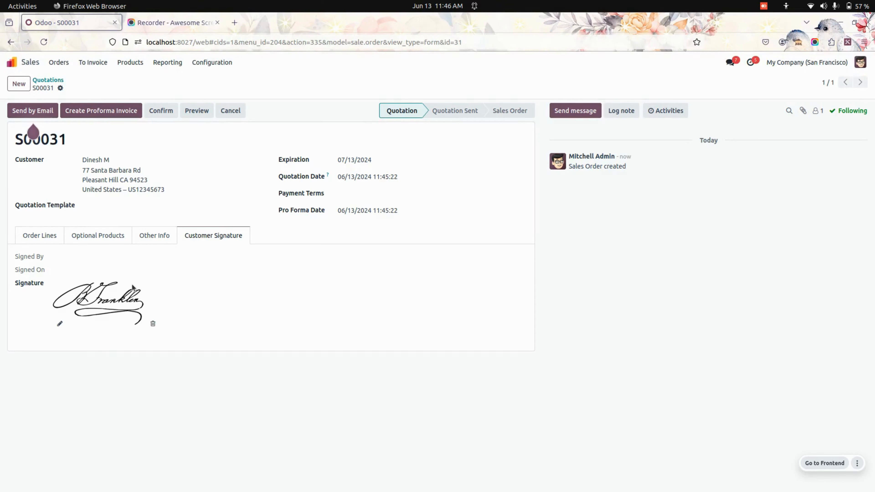
left_click(52, 236)
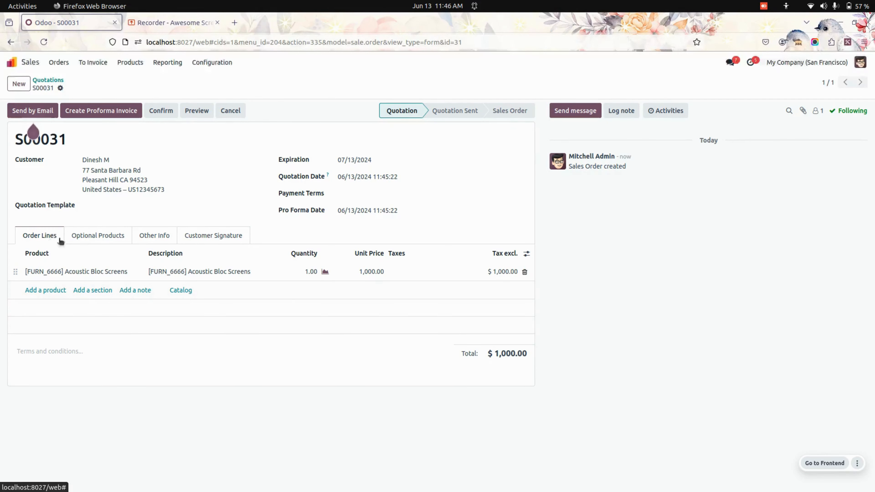
left_click(159, 207)
left_click(242, 397)
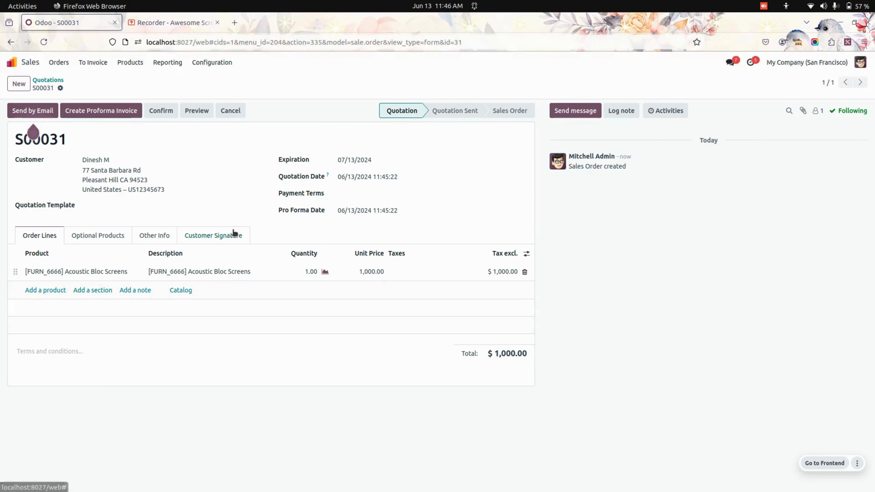
left_click(223, 240)
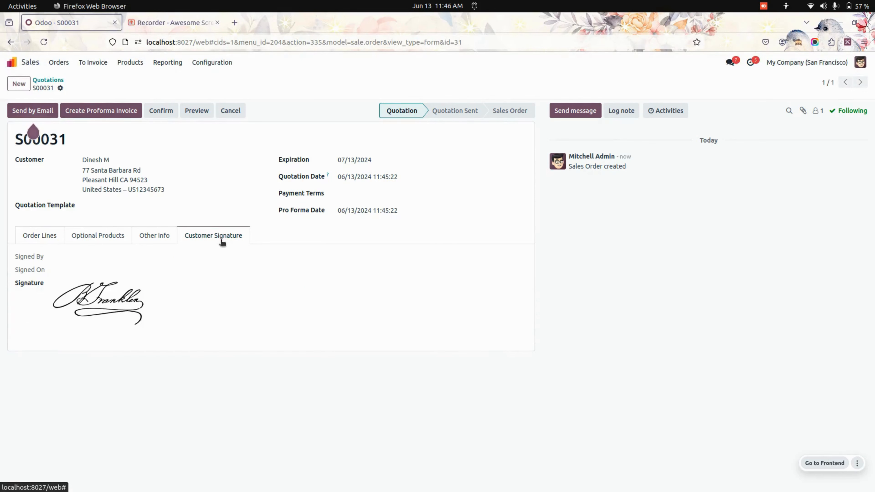
left_click(43, 241)
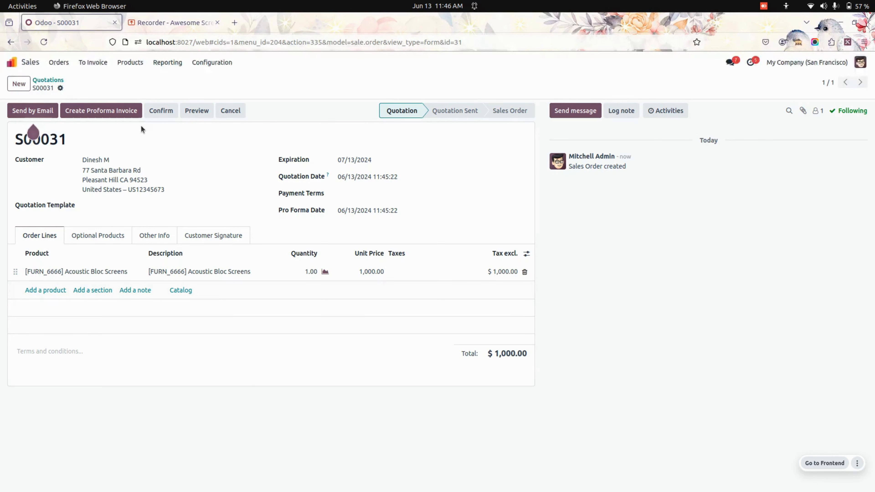
left_click(100, 113)
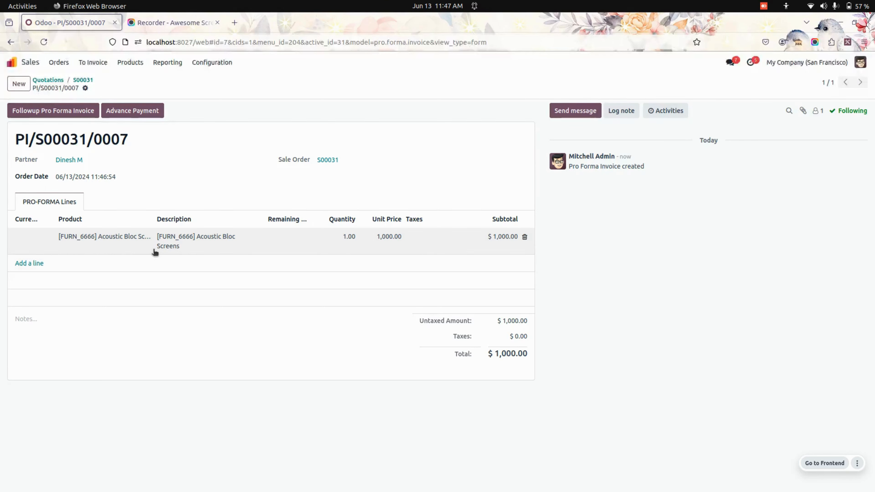
Step: Try to set the unit price of the Acoustic Bloc Screens line to 2000 on the proforma invoice
left_click(281, 239)
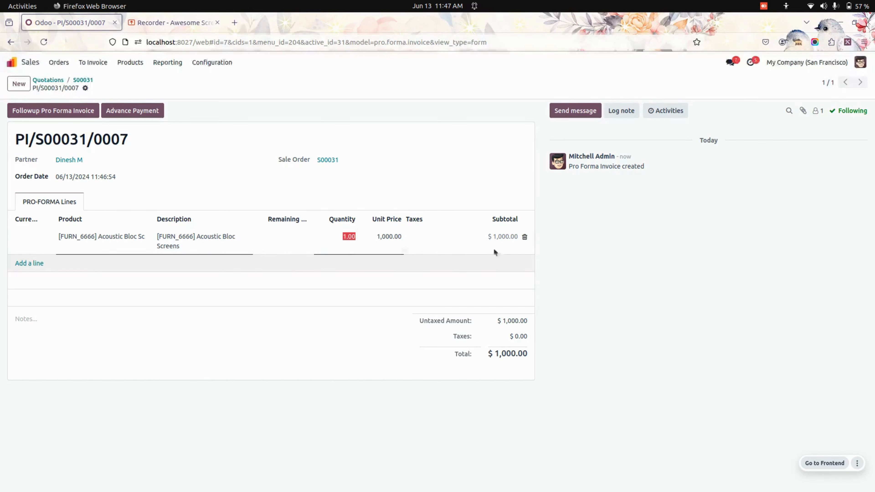
left_click(379, 244)
type("2000")
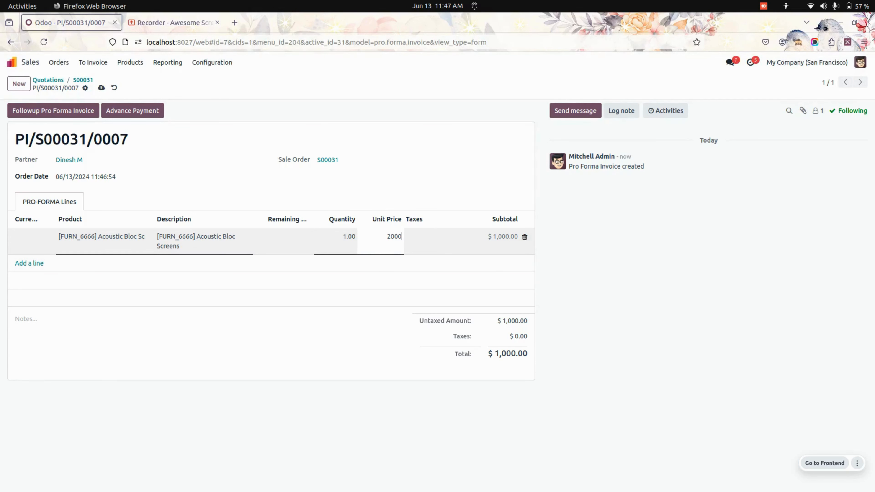
left_click(360, 347)
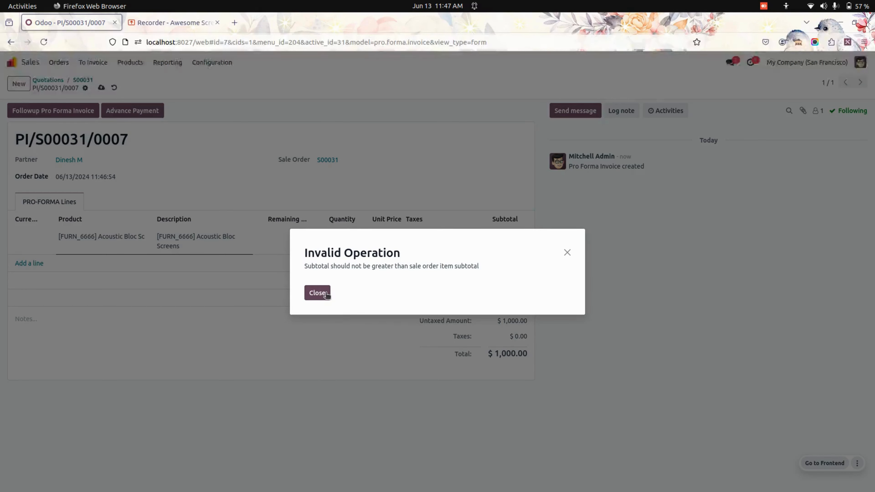
left_click(318, 293)
left_click(244, 324)
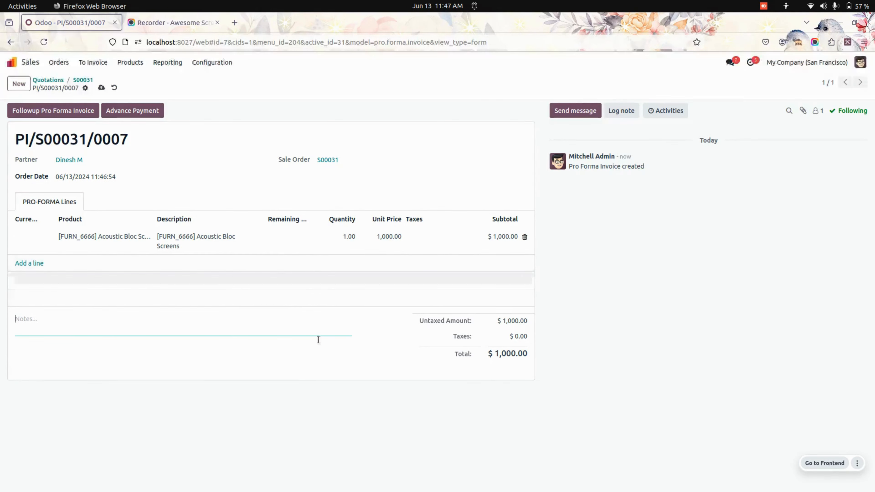
left_click(293, 386)
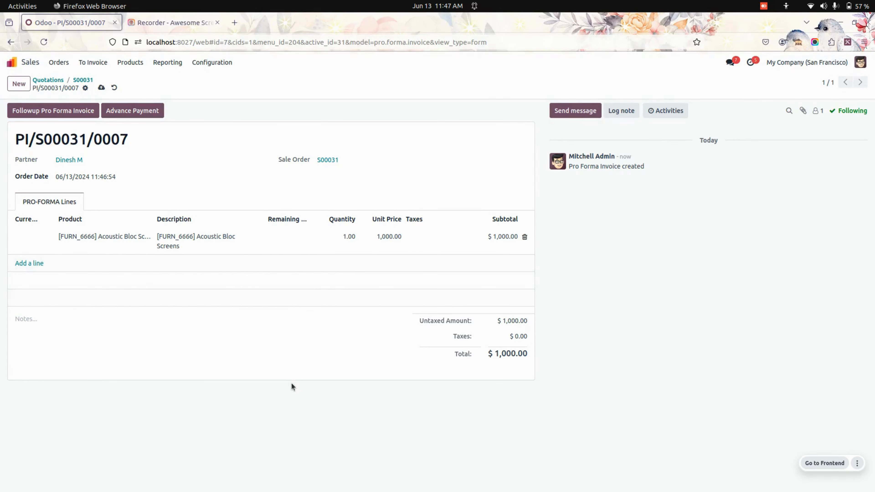
Step: Register an advance payment of 200 on the proforma invoice using the Bank payment journal
left_click(149, 111)
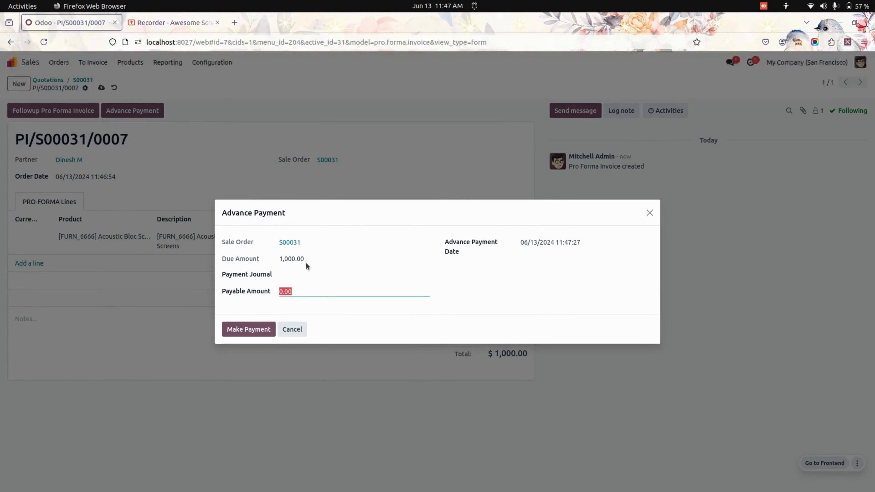
type("200")
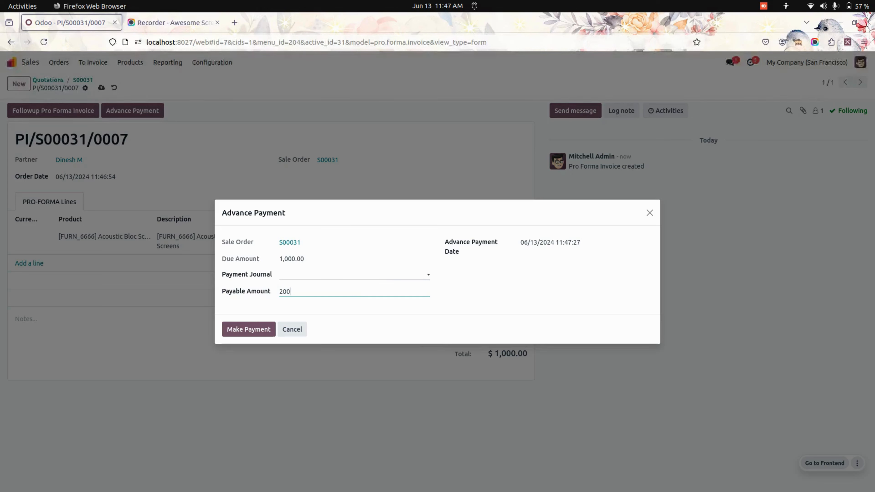
left_click(330, 276)
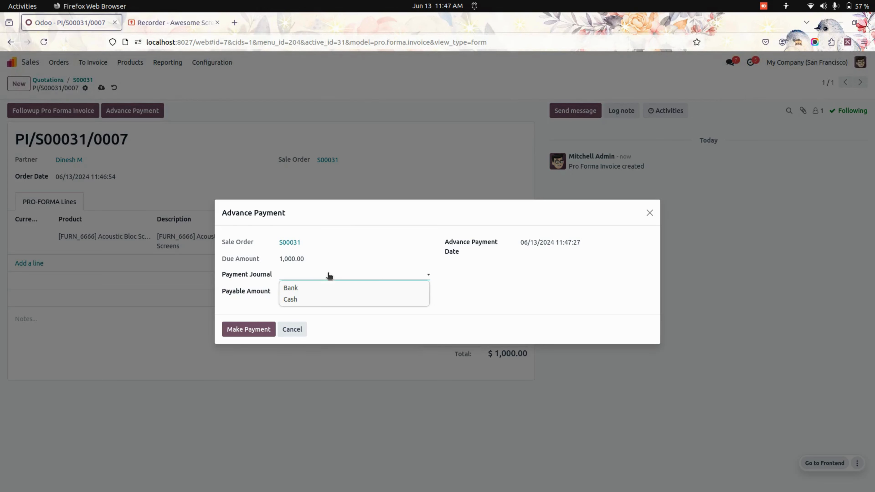
left_click(317, 287)
left_click(244, 334)
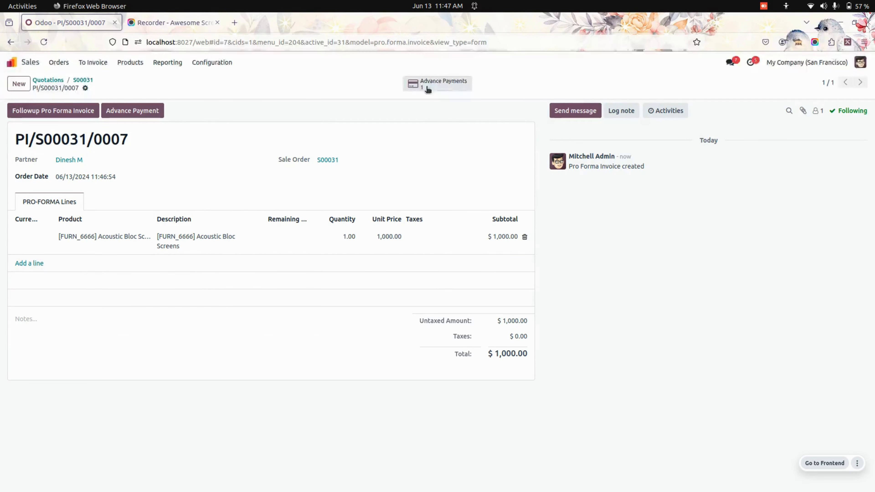
Step: Reopen the proforma invoice from its quotation, generate the follow-up proforma PDF and review the document down to the signature
left_click(86, 80)
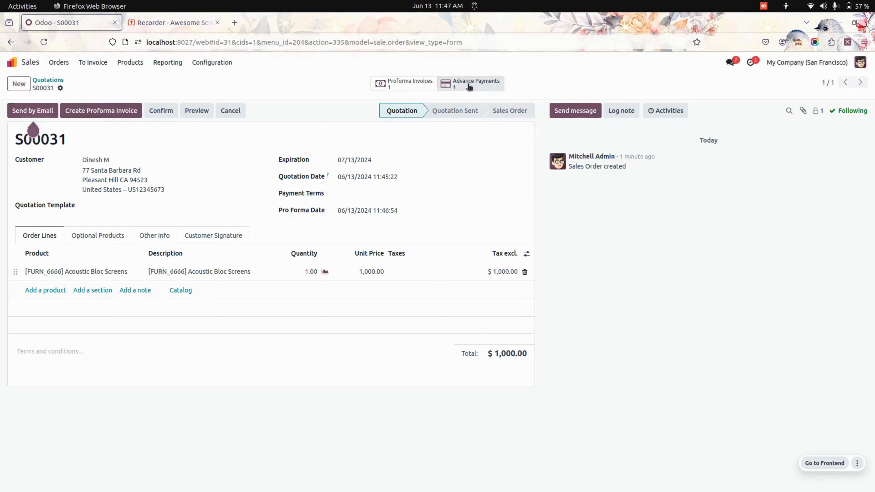
left_click(408, 83)
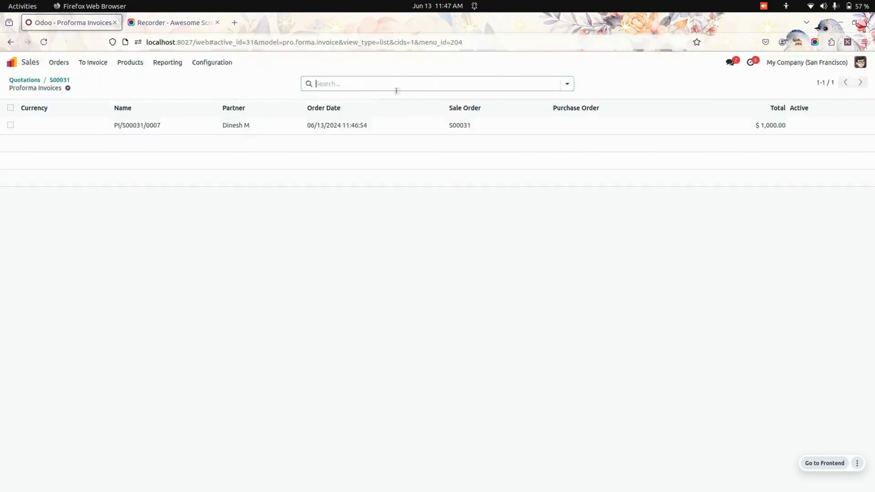
left_click(324, 125)
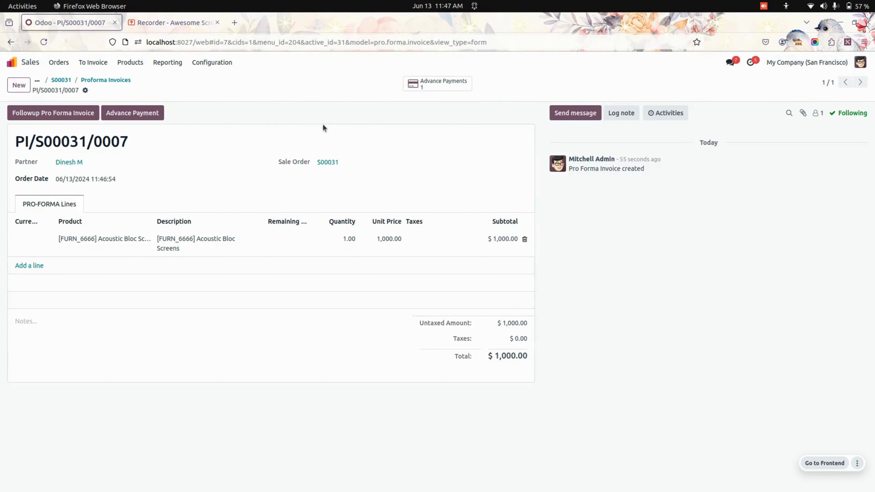
left_click(65, 112)
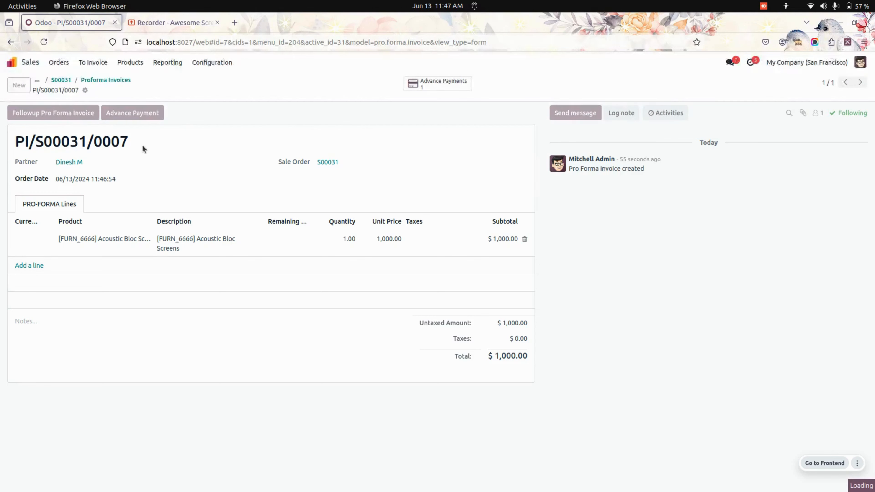
left_click(580, 179)
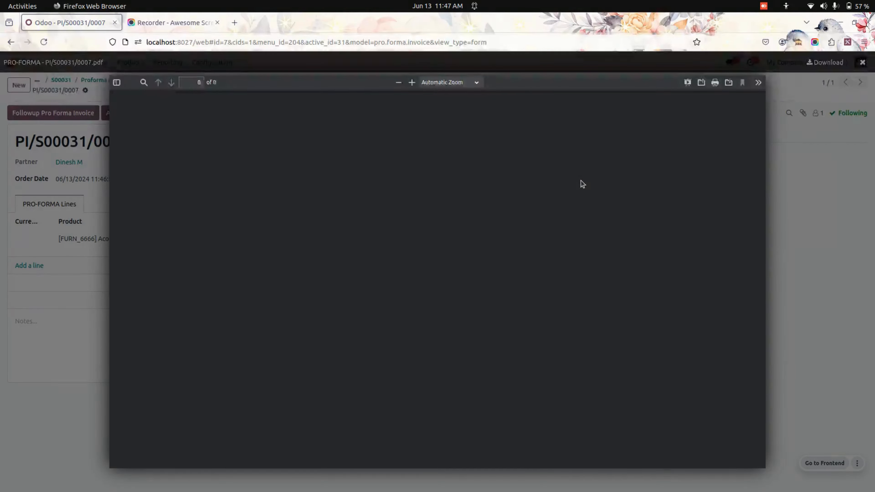
scroll(453, 293, "down", 2)
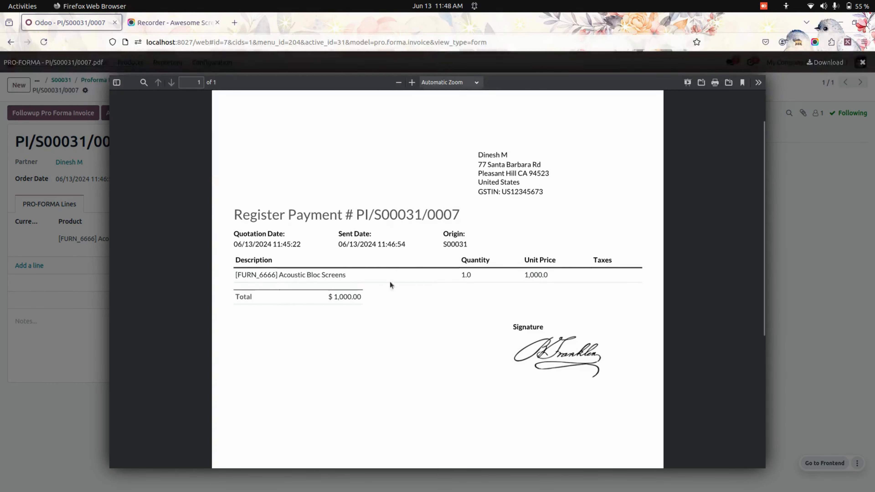
left_click(839, 114)
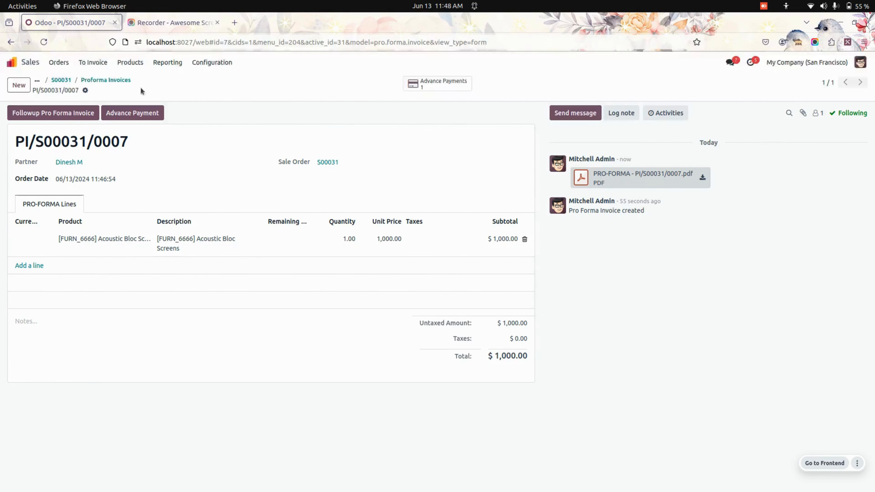
Step: Confirm the quotation as a sales order and validate its delivery of the Acoustic Bloc Screens
left_click(61, 80)
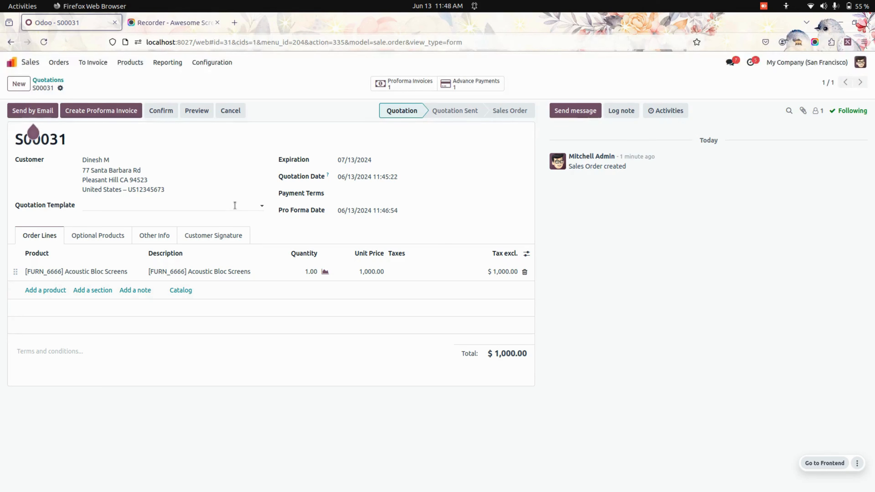
left_click(159, 112)
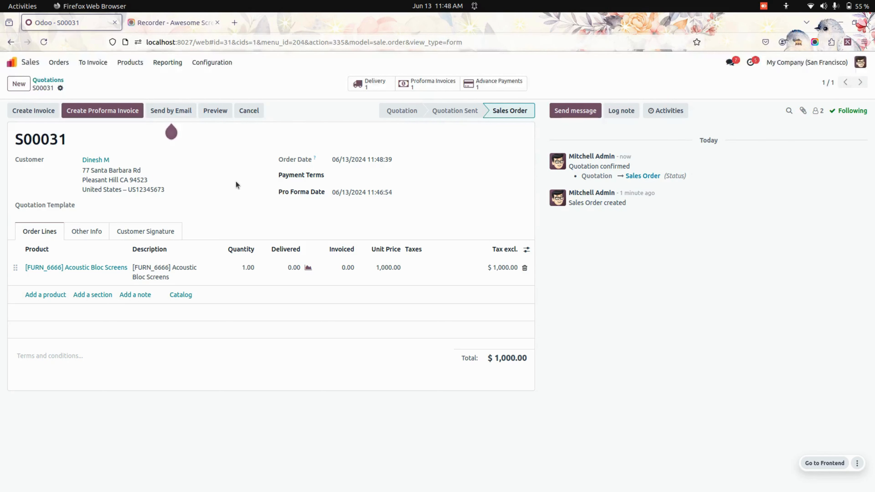
left_click(373, 85)
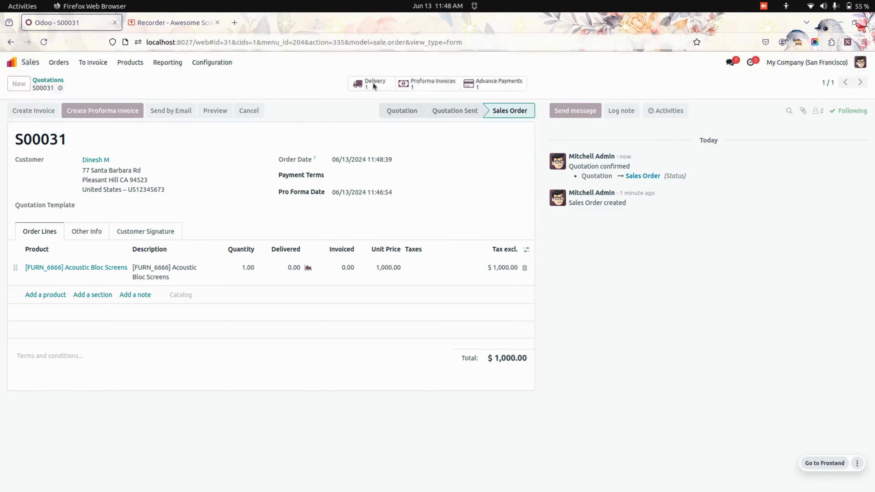
left_click(30, 111)
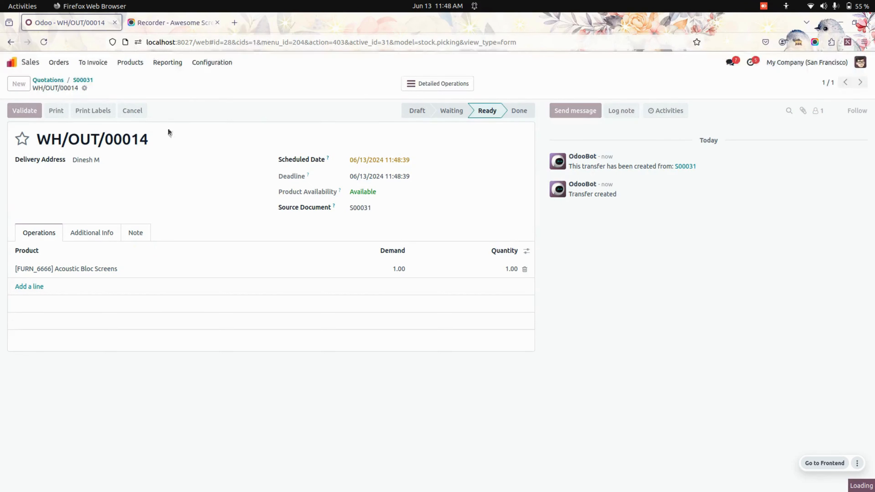
Step: Create a draft invoice from the delivered sales order and confirm it
left_click(85, 80)
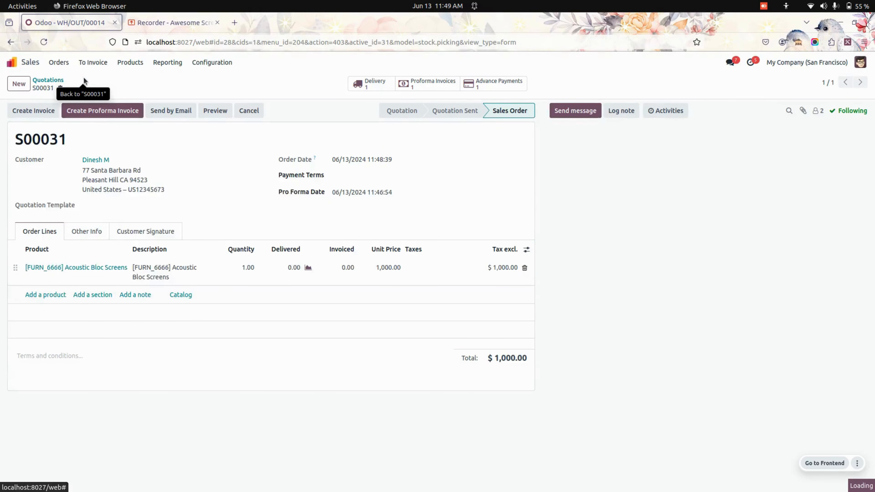
left_click(39, 112)
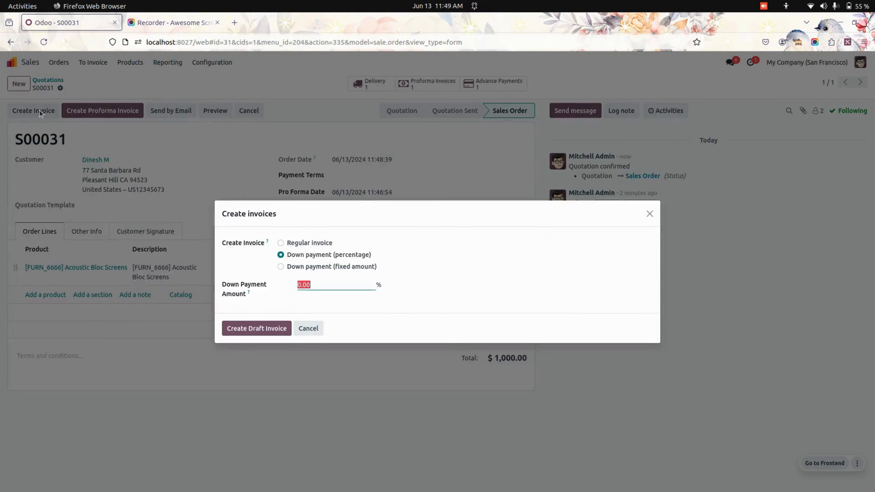
left_click(308, 328)
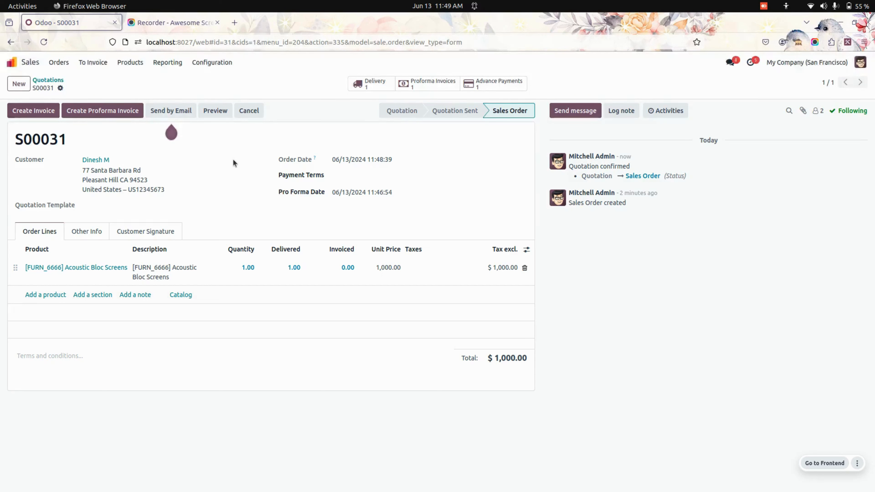
left_click(41, 113)
left_click(262, 316)
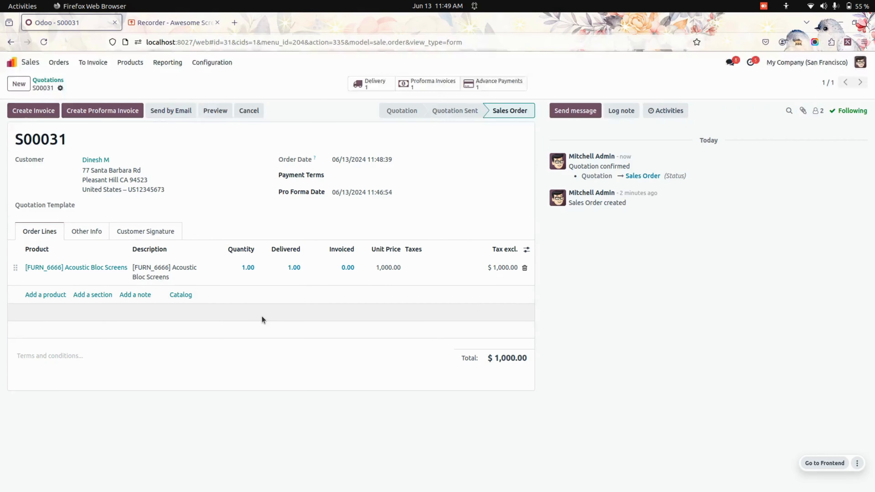
left_click(25, 111)
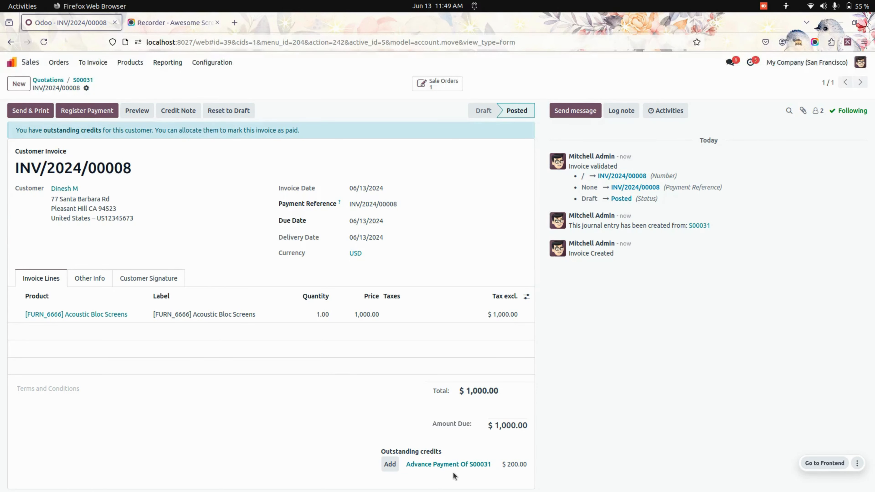
Step: Apply the outstanding advance payment credit to the customer invoice and register a payment for the remaining balance
left_click(390, 464)
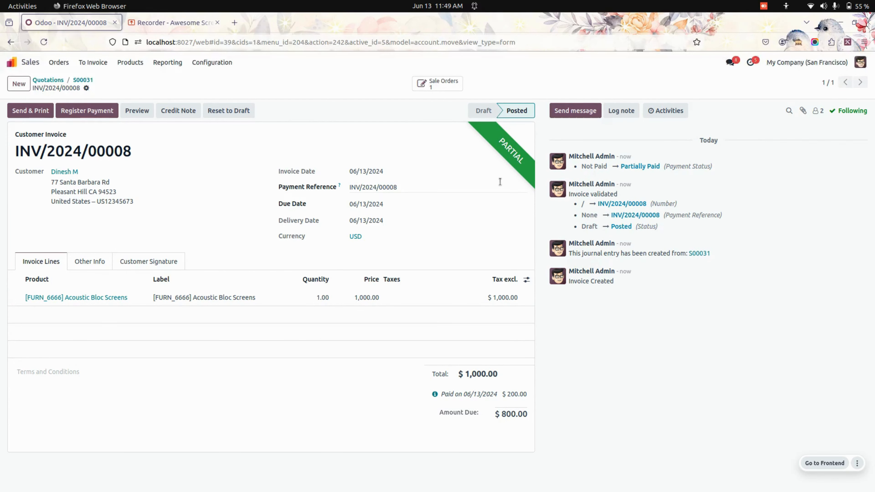
left_click(94, 111)
left_click(262, 326)
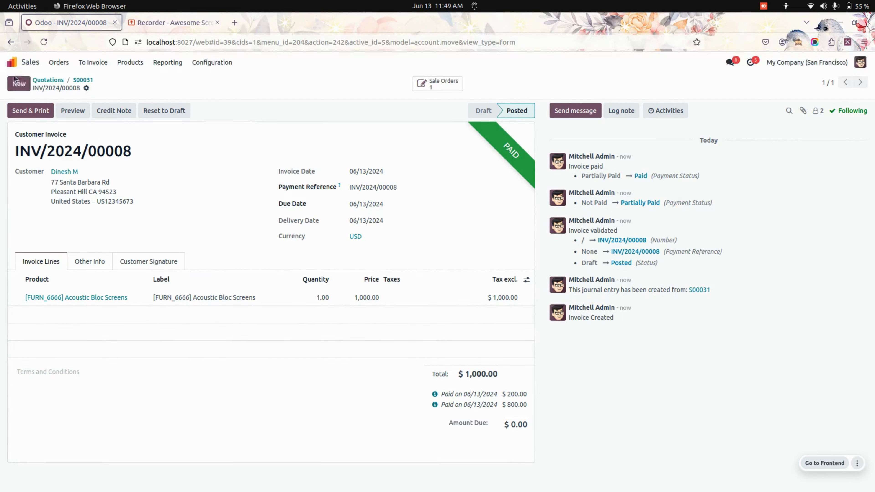
Step: Start a new request for quotation in the Purchase app with the Azure Interior contact as vendor
left_click(11, 63)
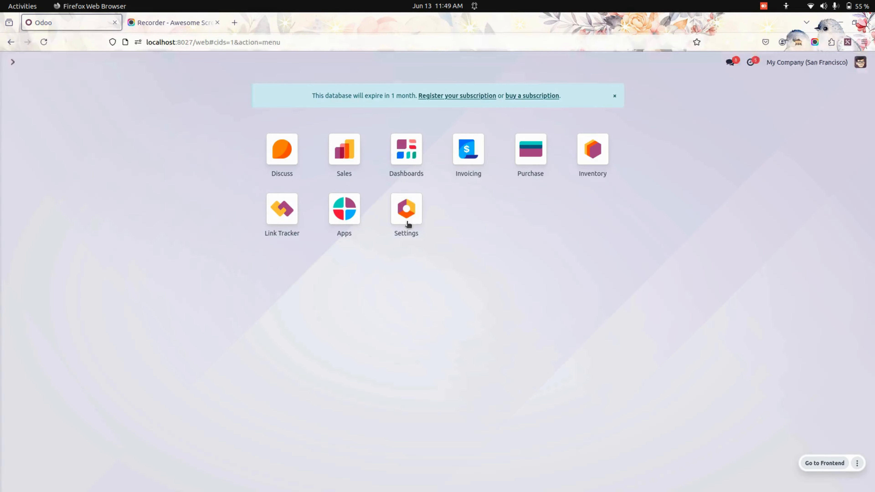
left_click(532, 162)
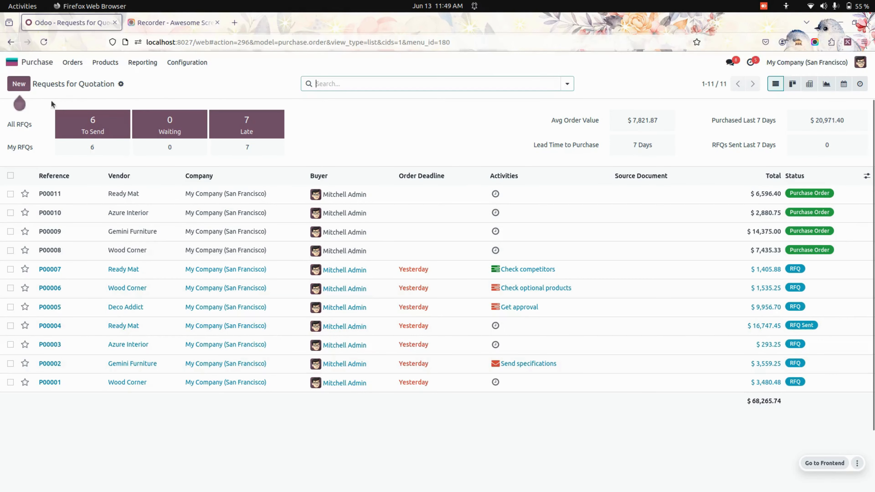
left_click(19, 83)
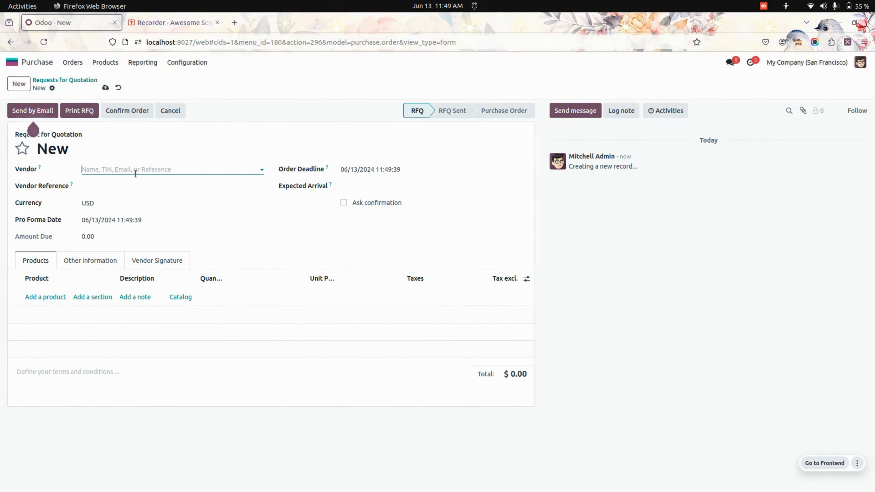
left_click(111, 166)
left_click(127, 209)
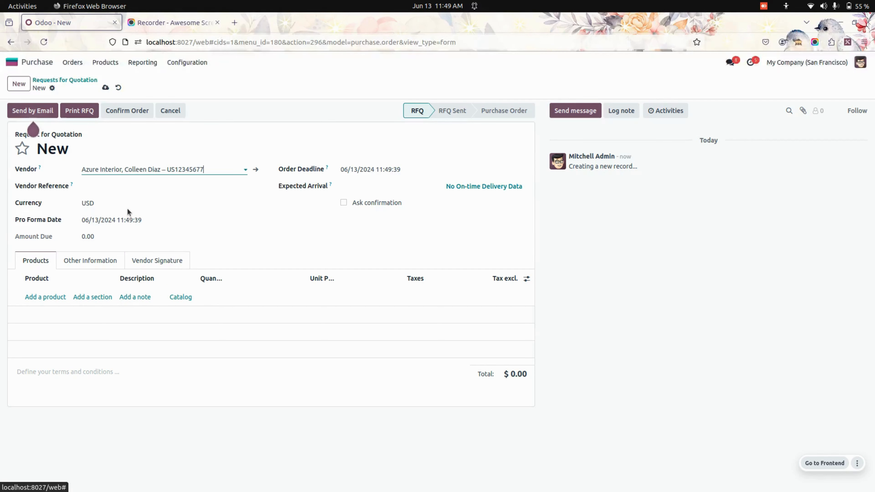
Step: Add the product [E-COM07] Large Cabinet to the request for quotation, save it and confirm the order
left_click(45, 297)
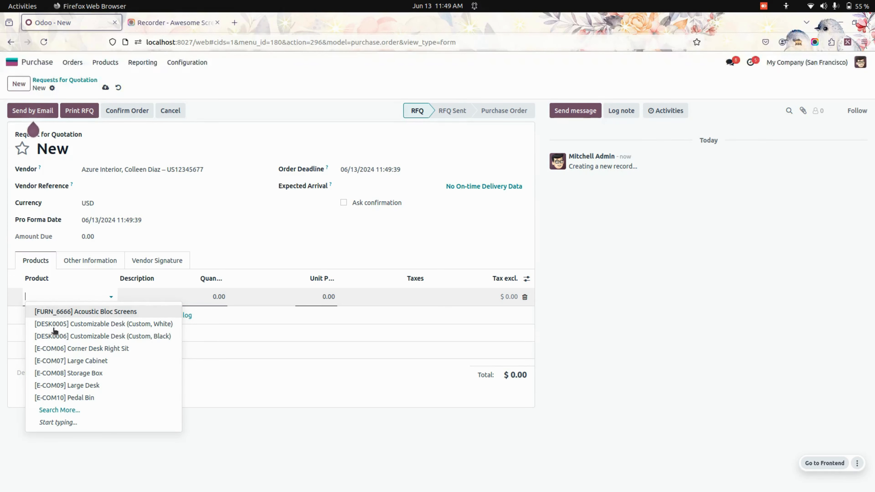
left_click(56, 360)
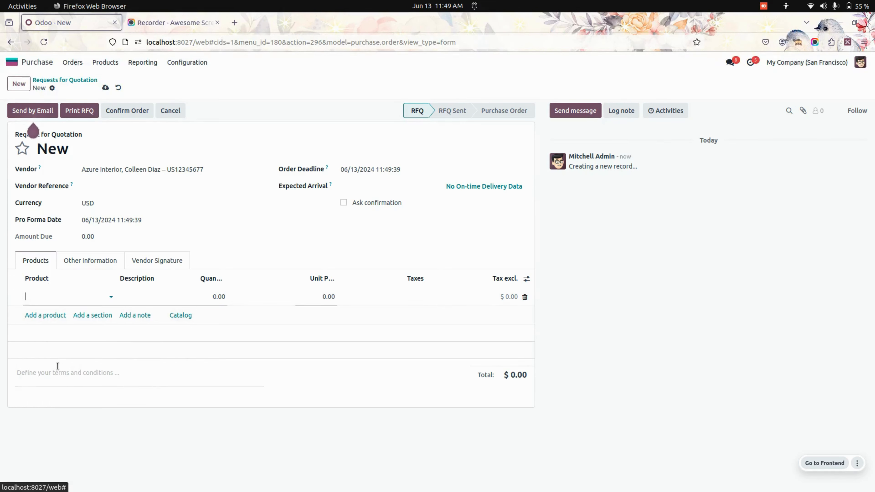
left_click(105, 88)
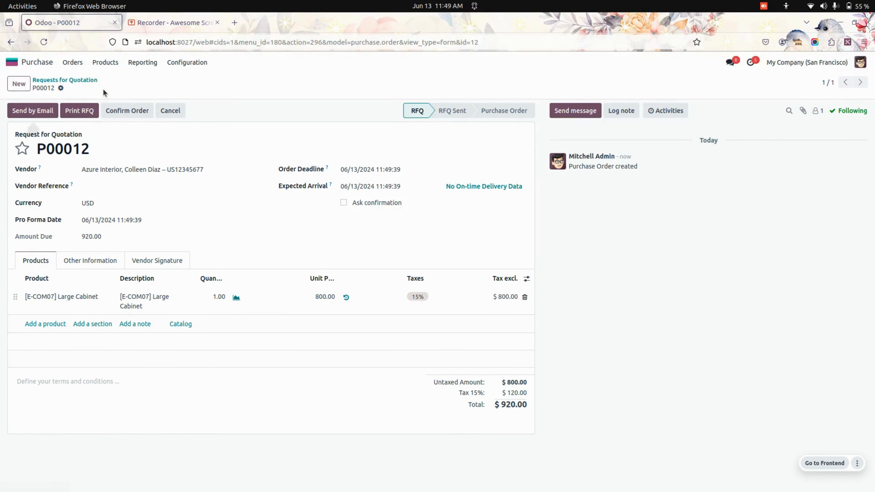
left_click(127, 110)
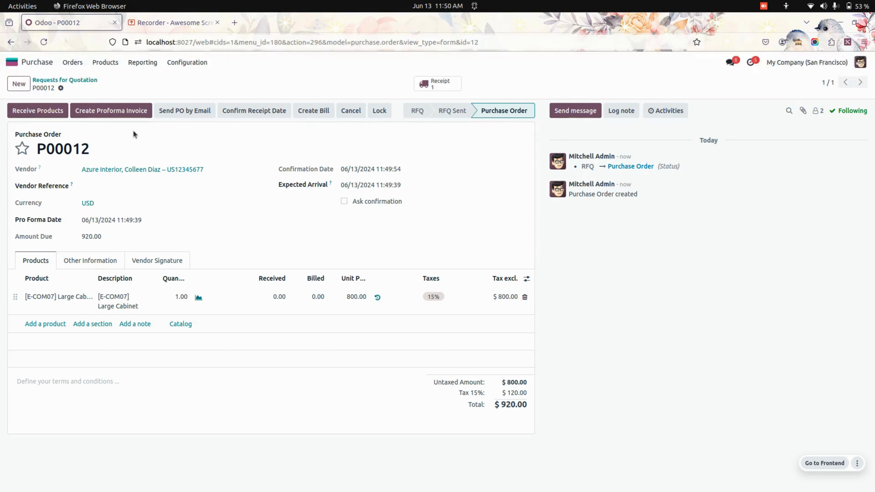
Step: Leave the confirmed purchase order and return to the overview of installed apps
left_click(6, 63)
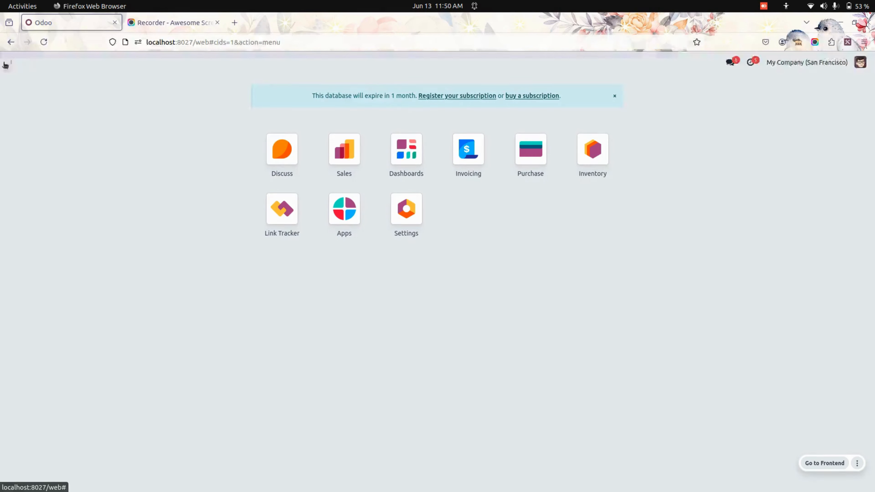